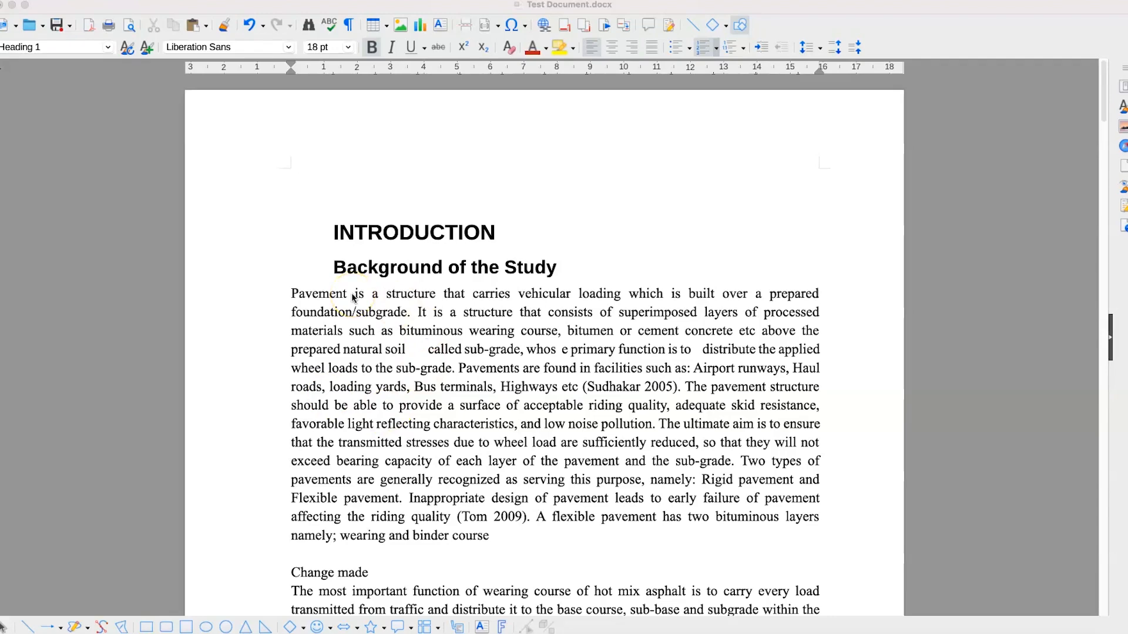
Examine the headings and body text throughout the whole test document, from the first page to the last
scroll(343, 327, "down", 2)
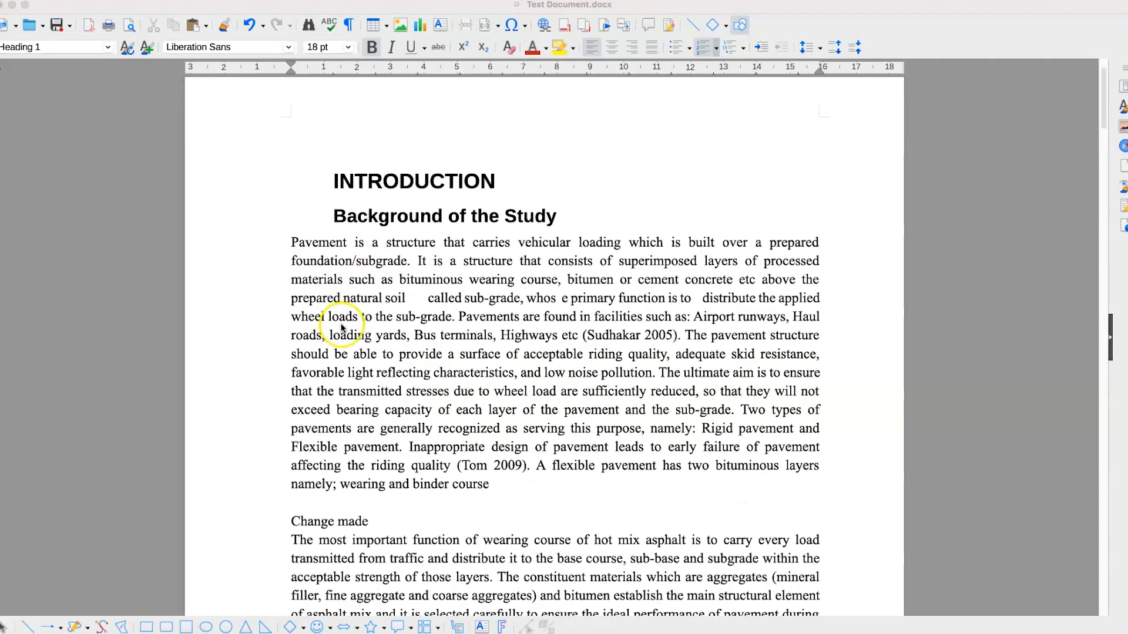
scroll(343, 331, "down", 2)
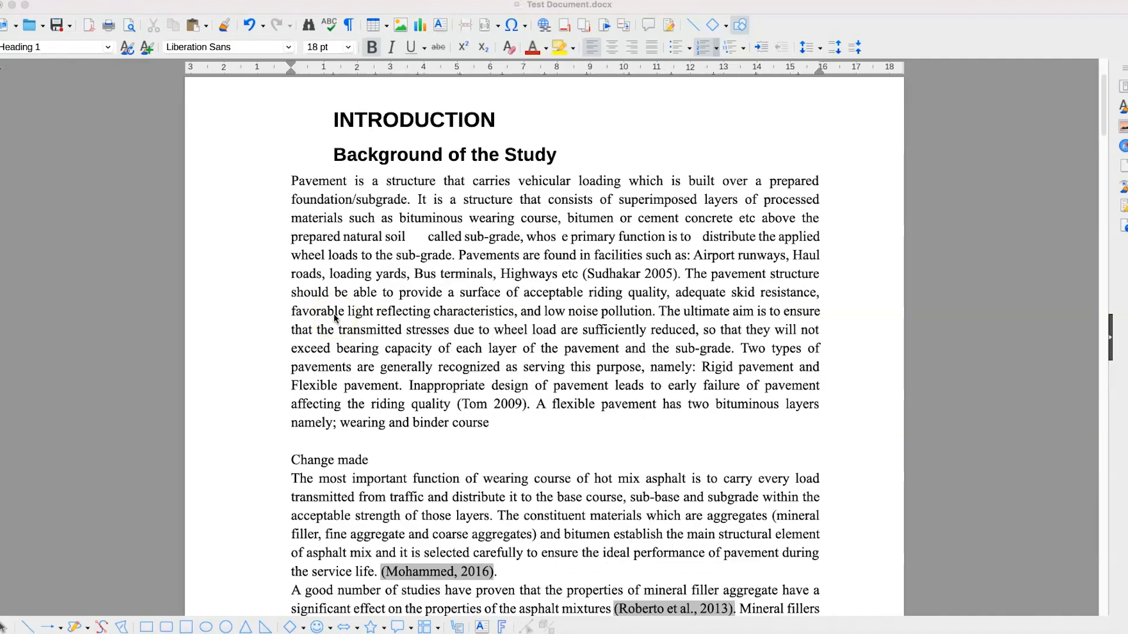
scroll(478, 447, "down", 20)
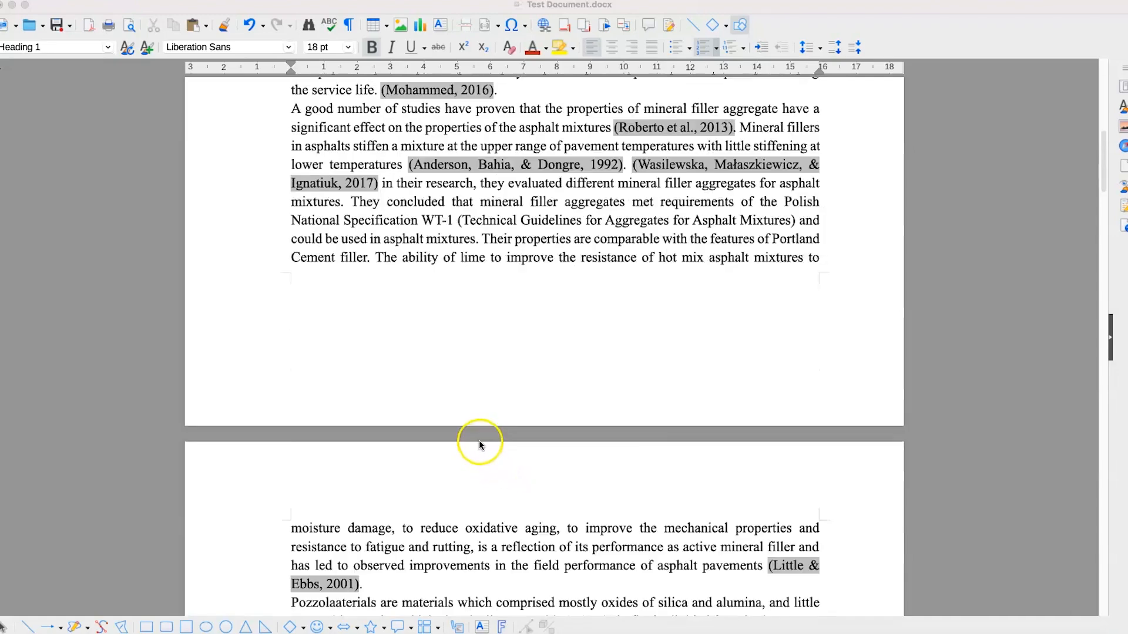
scroll(433, 459, "down", 20)
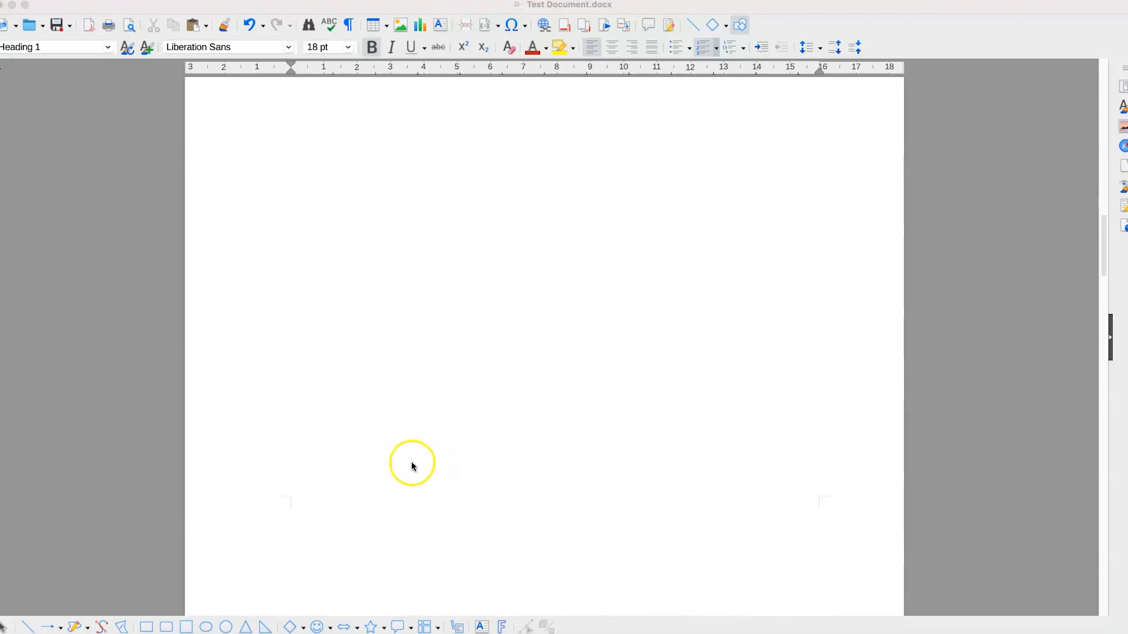
scroll(421, 491, "down", 10)
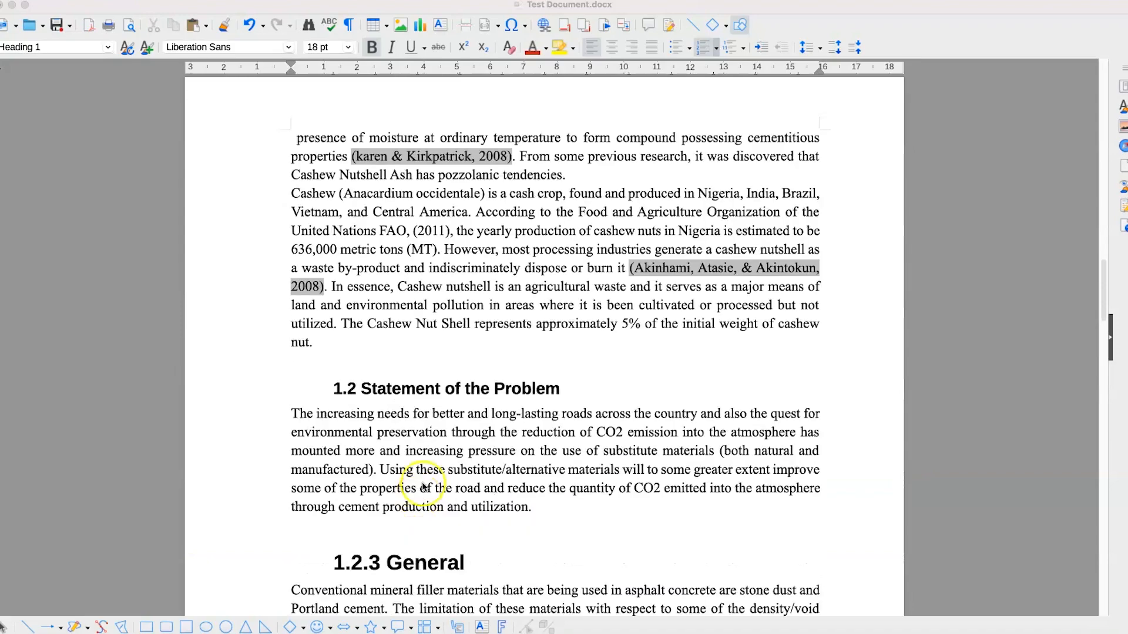
scroll(418, 498, "down", 20)
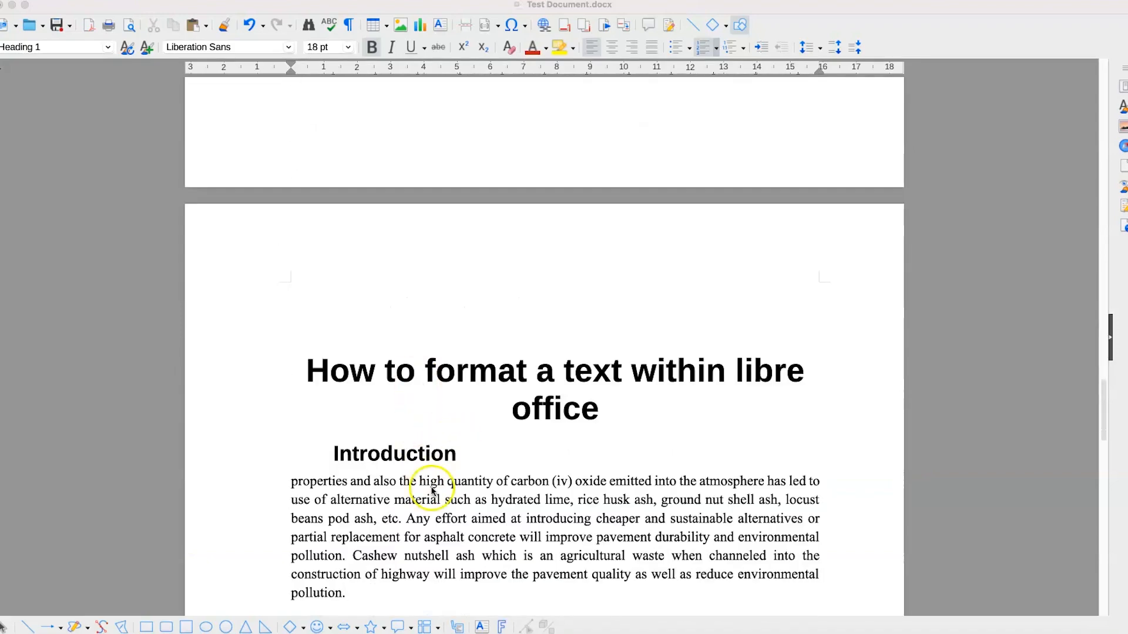
scroll(431, 490, "down", 15)
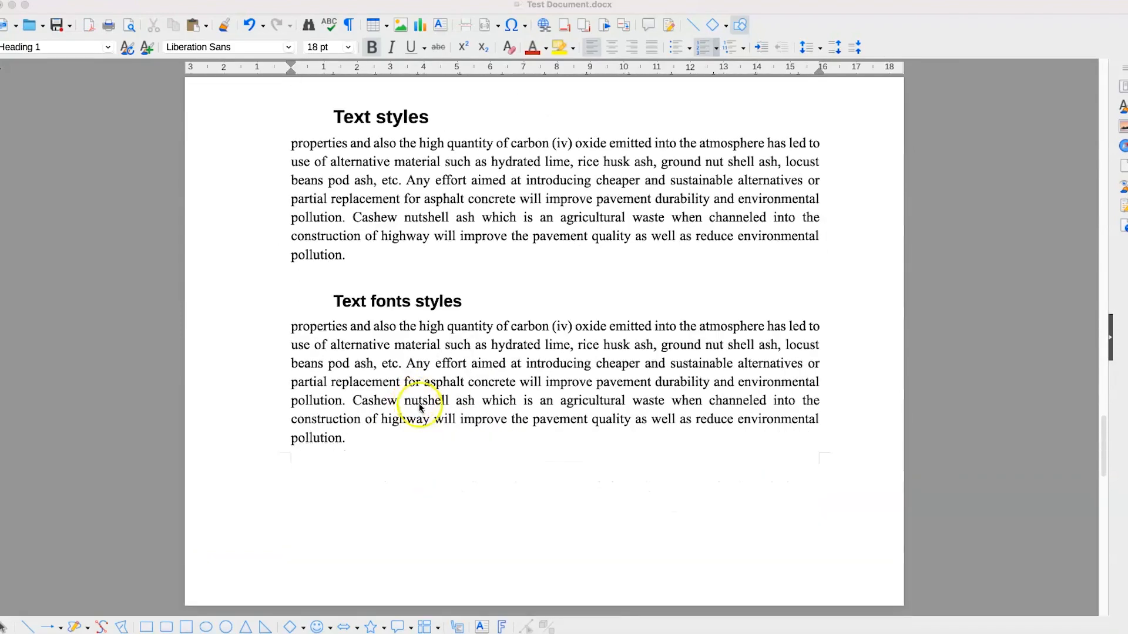
scroll(417, 404, "down", 5)
scroll(449, 403, "up", 20)
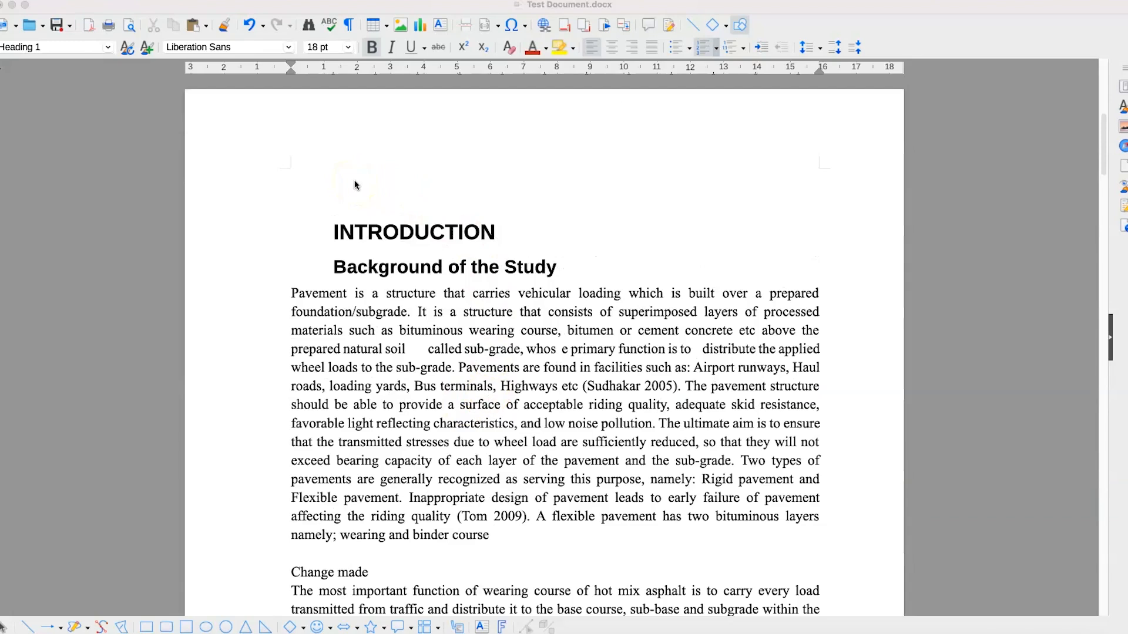
Start a table of contents above the INTRODUCTION heading, titled "Table of Contents for the Document", with type Table of Contents, covering the entire document
left_click(316, 178)
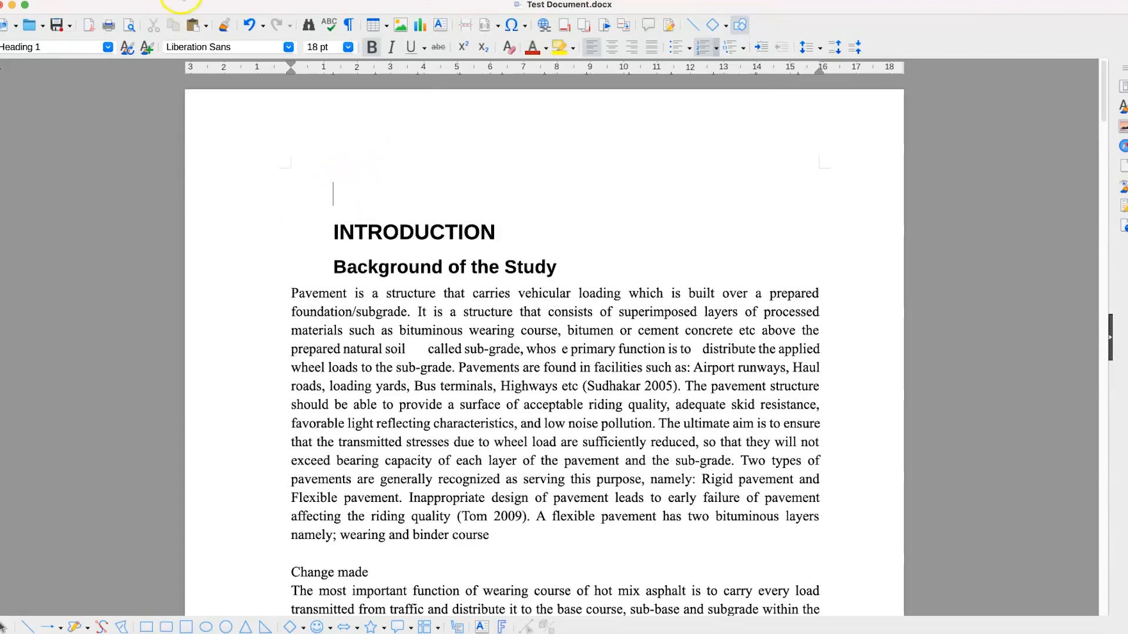
left_click(188, 2)
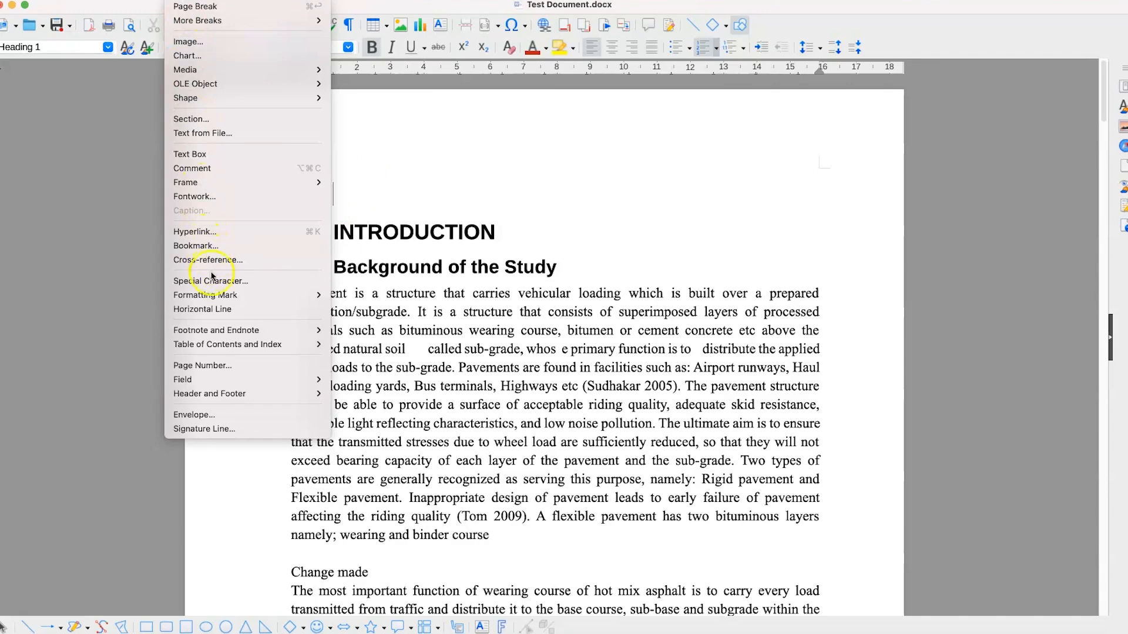
mouse_move(237, 346)
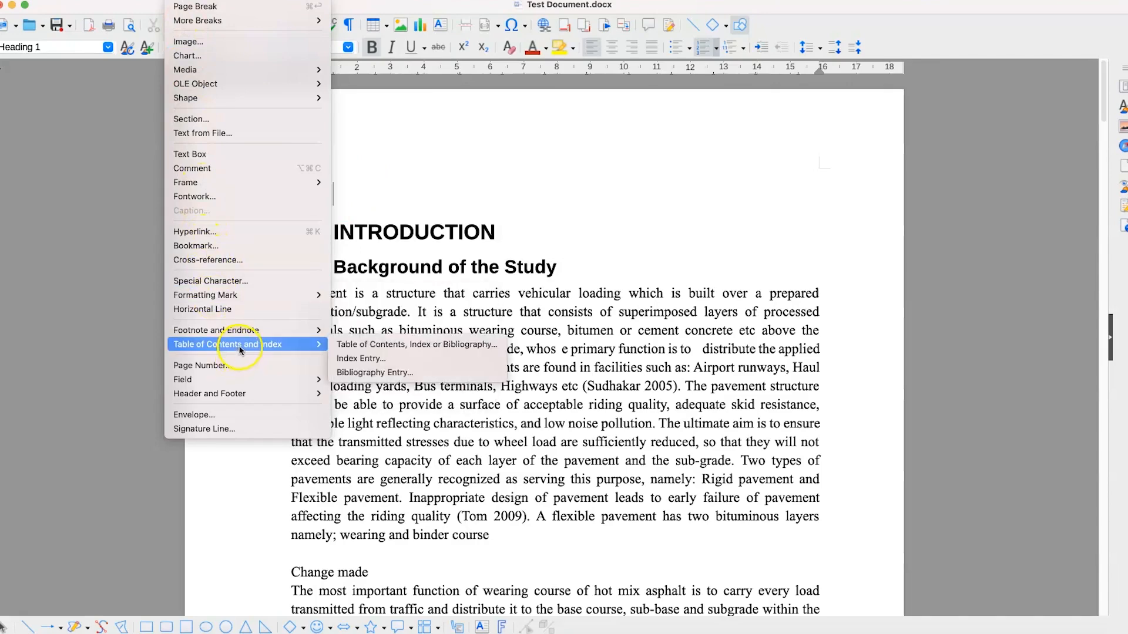
left_click(407, 350)
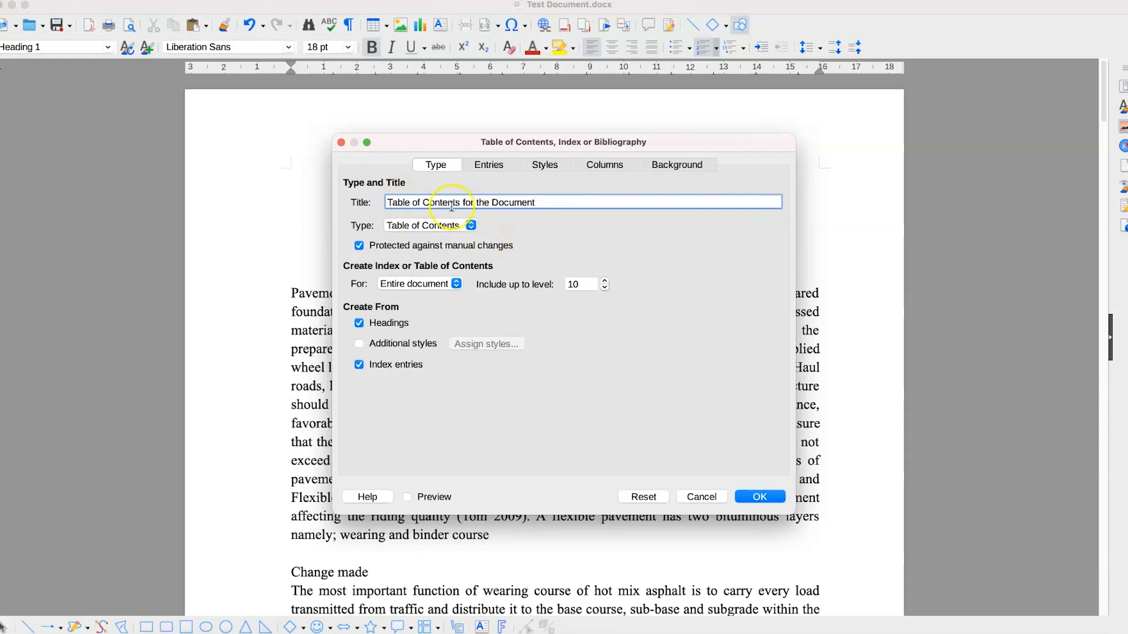
left_click(458, 226)
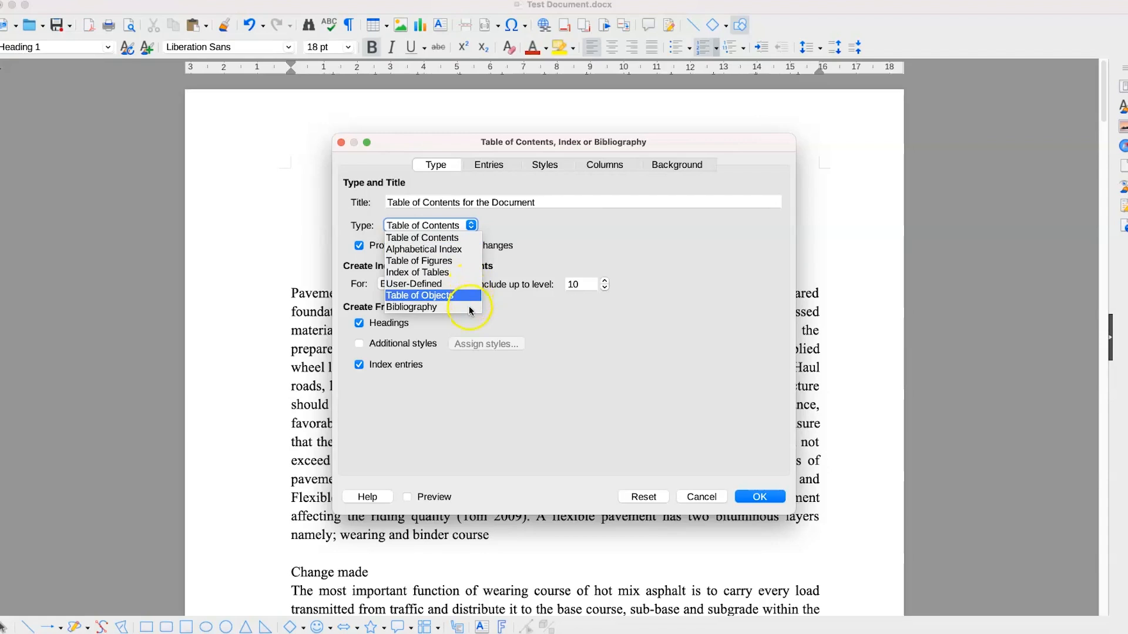
left_click(449, 227)
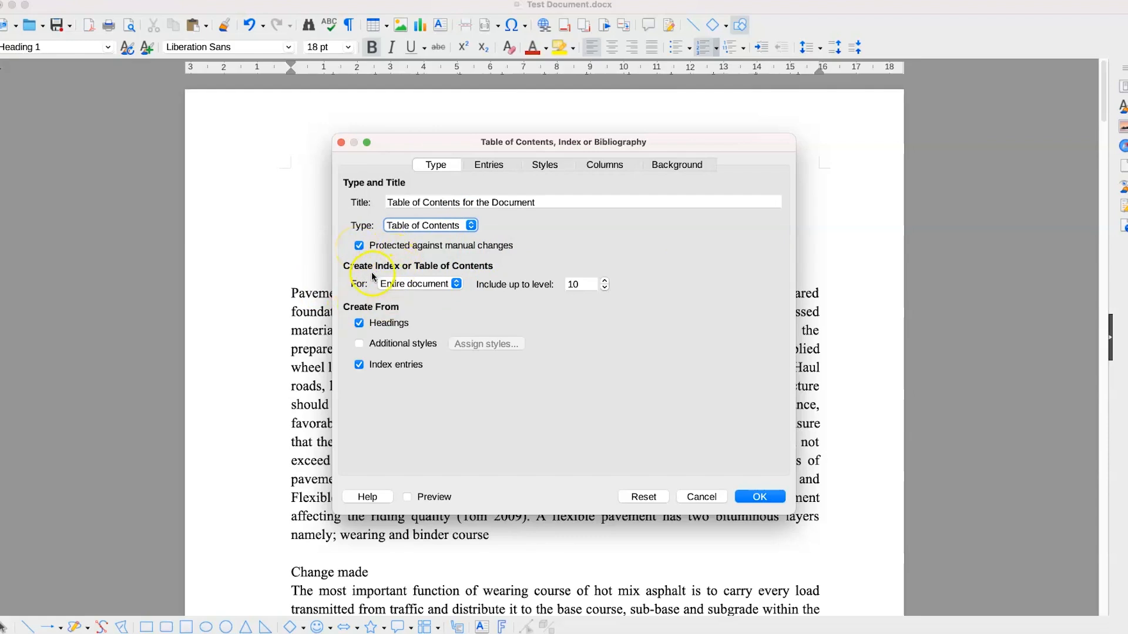
left_click(446, 285)
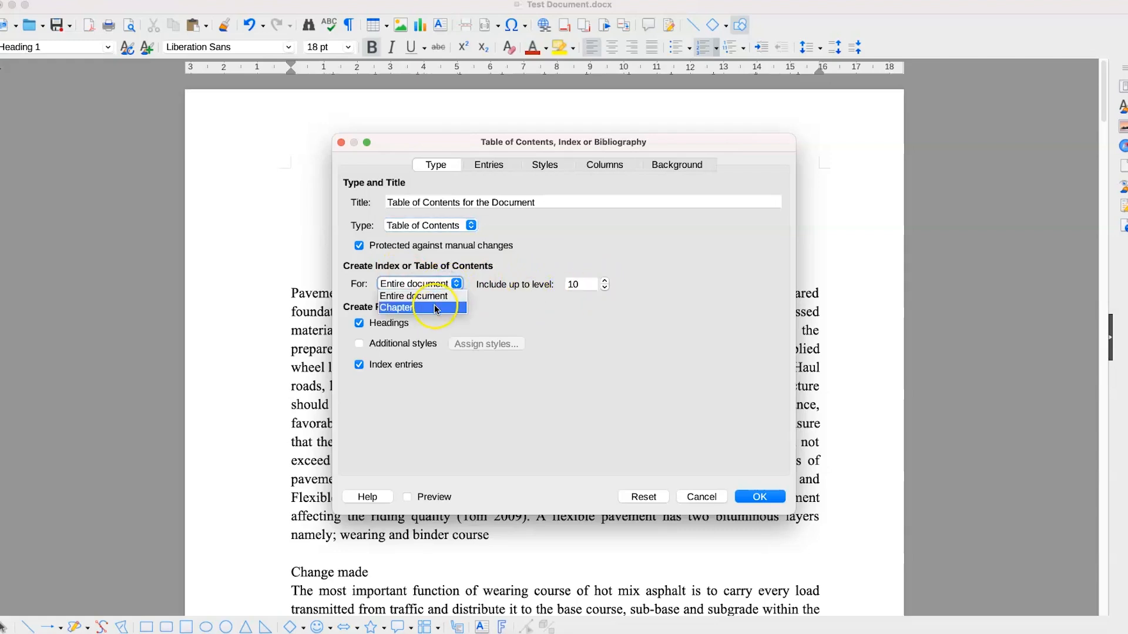
left_click(444, 306)
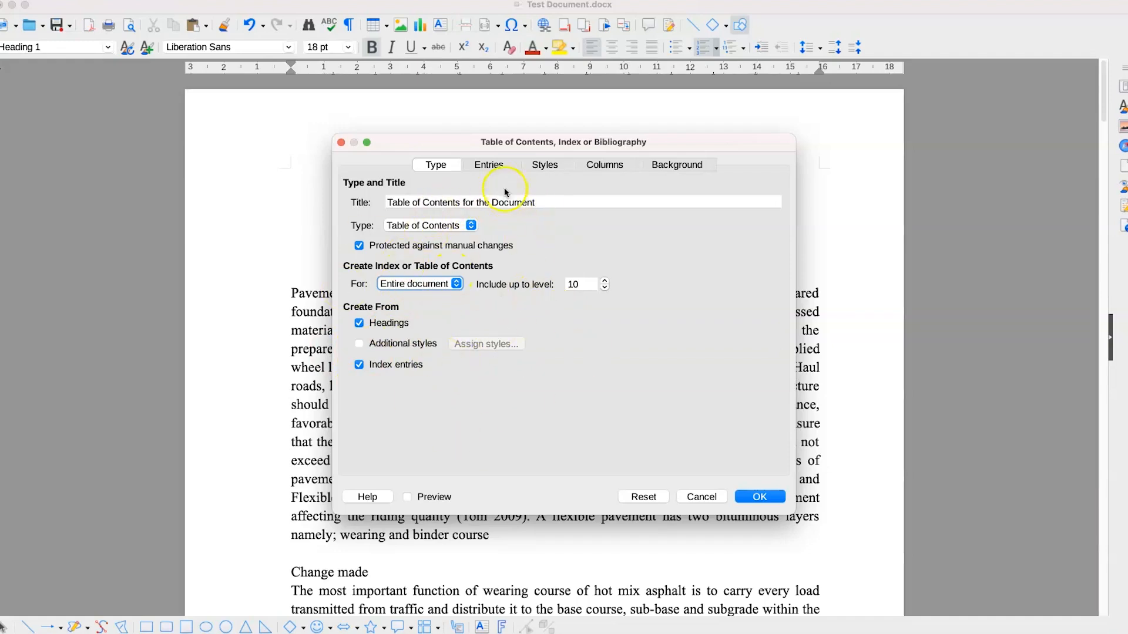
Review the entry structure, level style assignments and column settings for the new table of contents
left_click(490, 165)
left_click(528, 170)
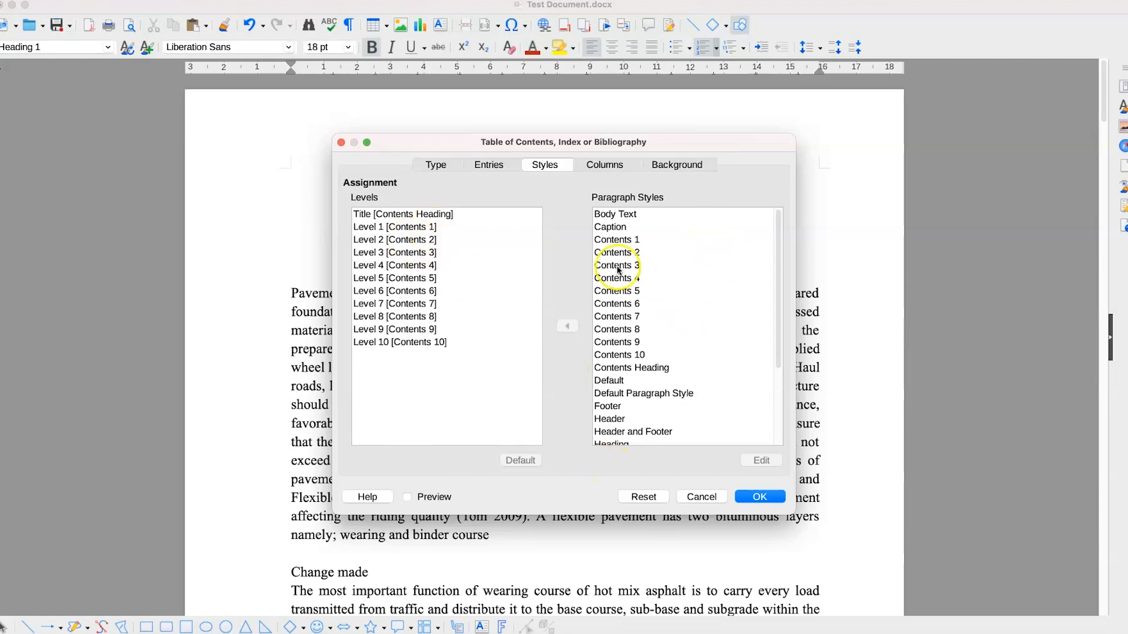
left_click(600, 167)
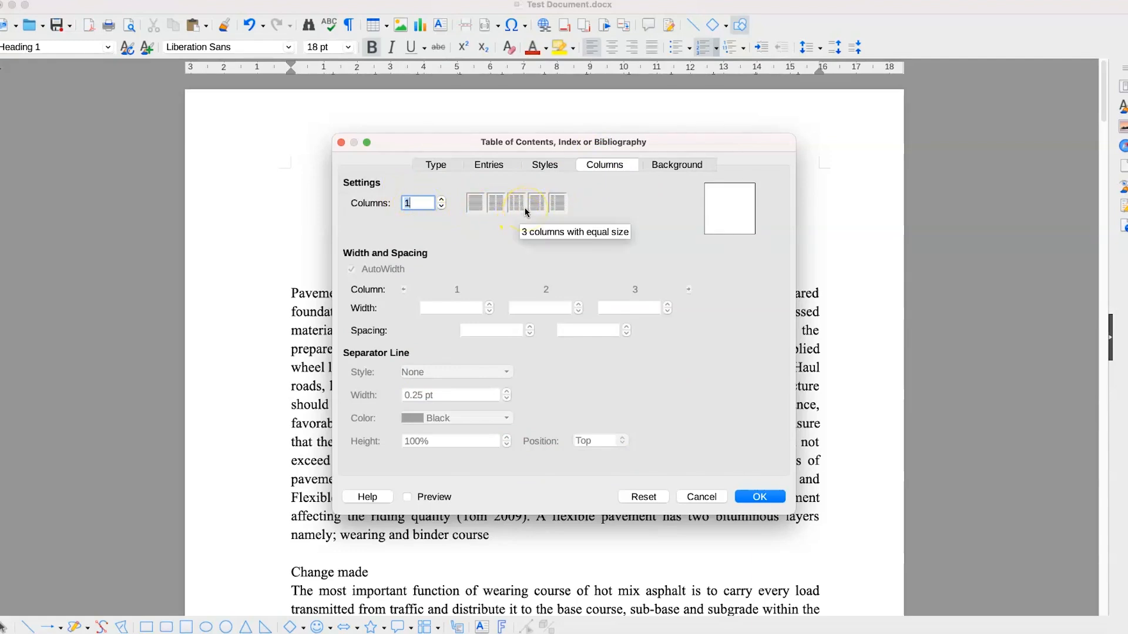
Give the table of contents a solid blue background with hex colour 729fcf and insert it into the document
left_click(666, 162)
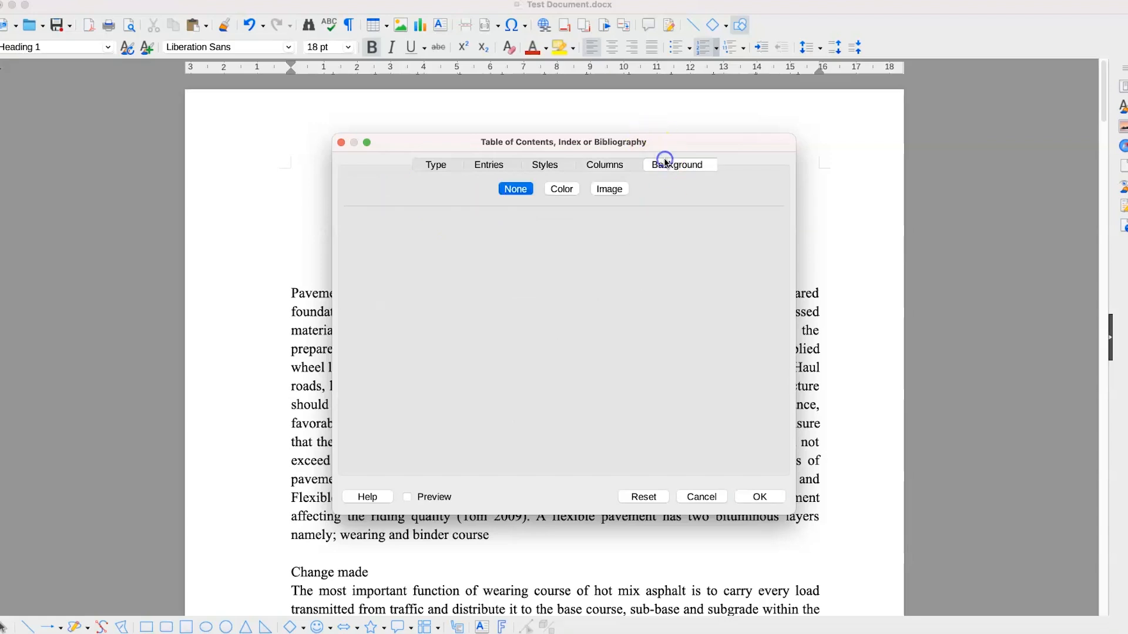
left_click(557, 191)
left_click(612, 189)
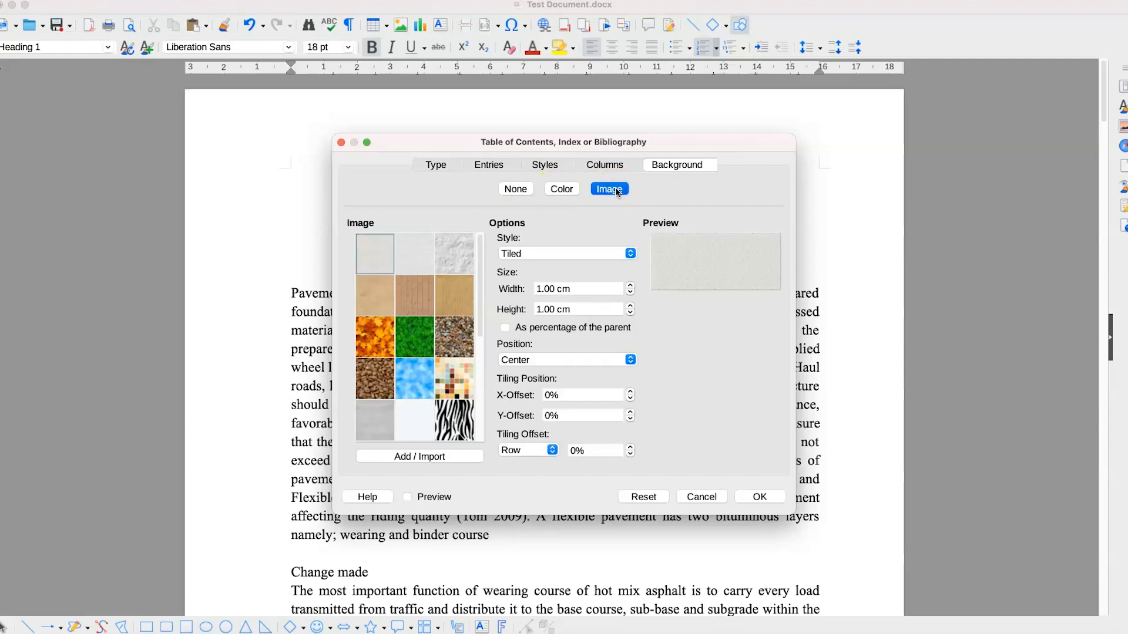
left_click(552, 190)
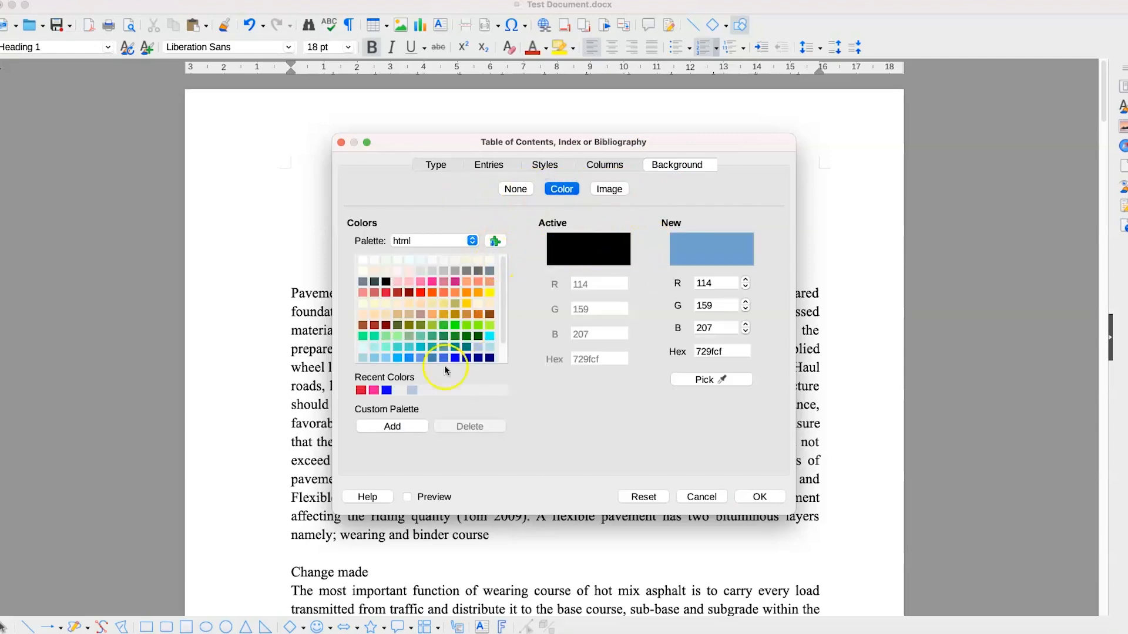
left_click(754, 496)
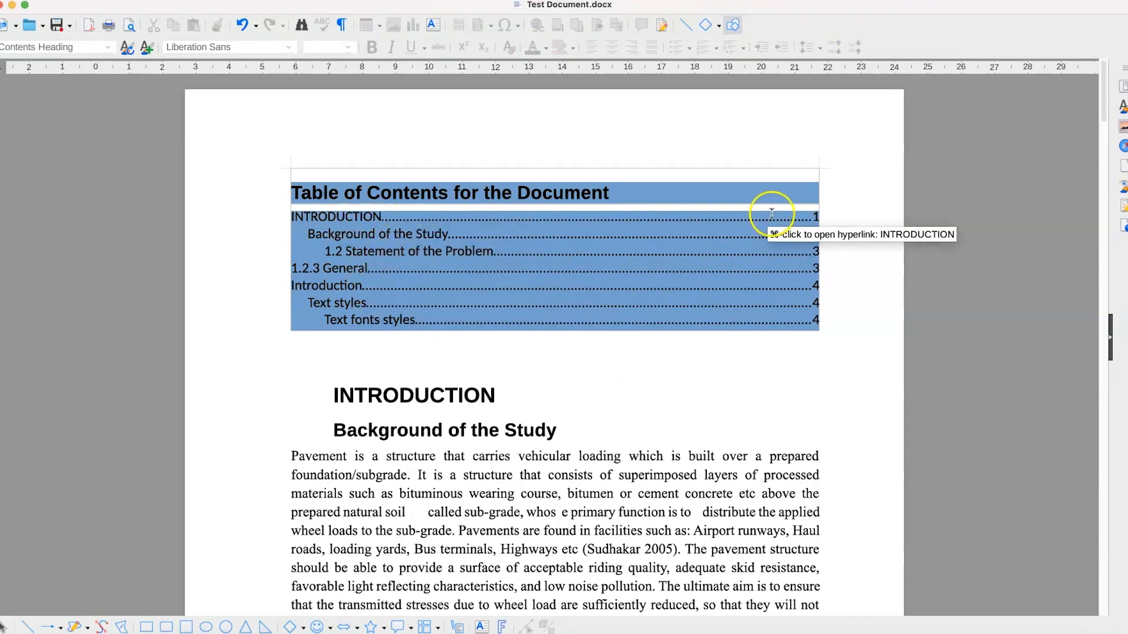
Replace the "Change made" line below the first Background of the Study paragraph with "Font format"
left_click(335, 272)
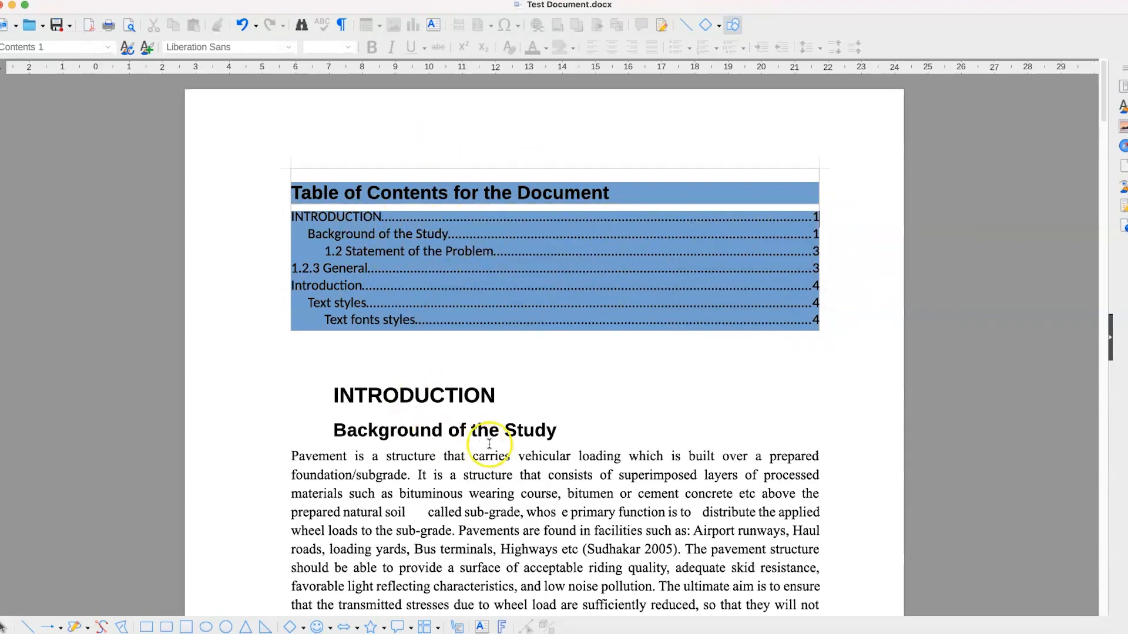
scroll(489, 444, "down", 5)
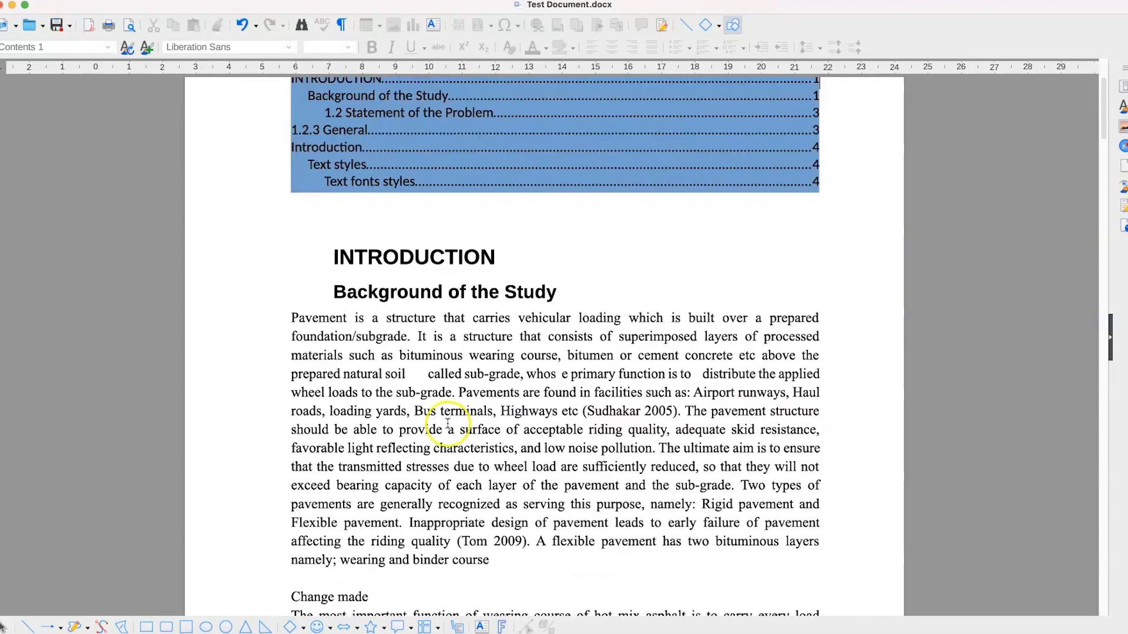
scroll(447, 423, "down", 3)
left_click(400, 513)
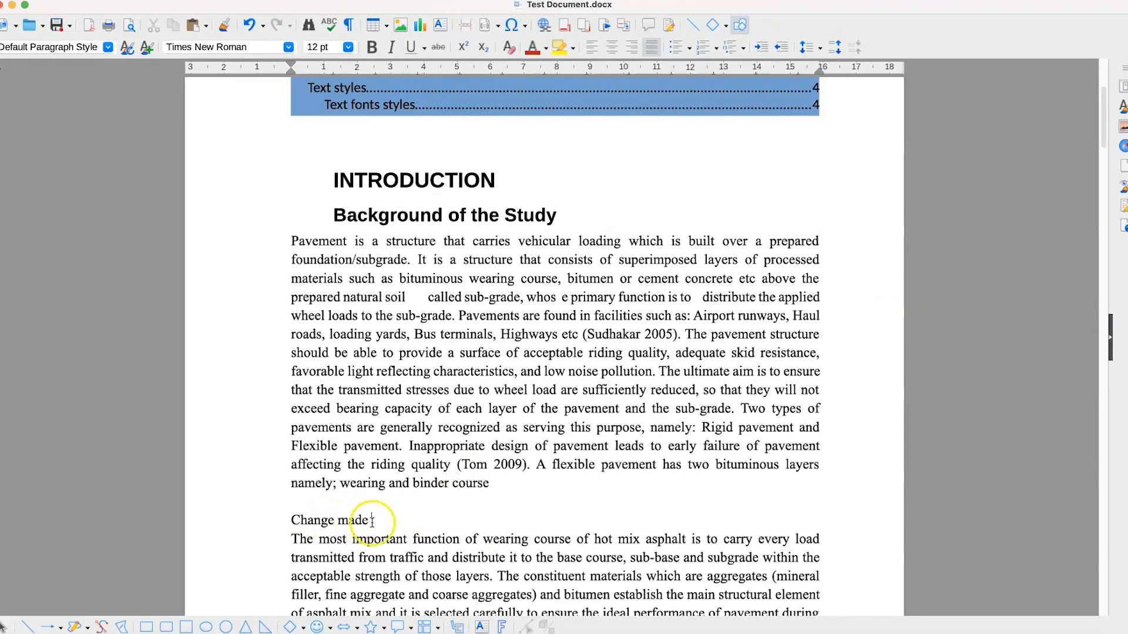
left_click_drag(372, 522, 181, 506)
type("Fo")
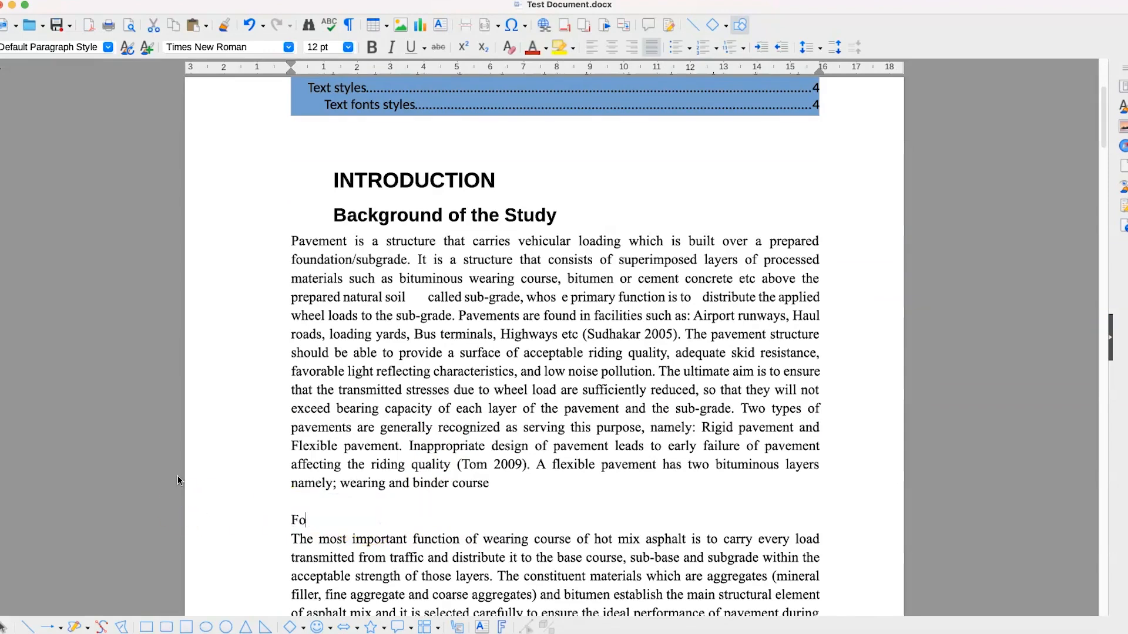
type("nt format")
Apply the Heading 2 style to the "Font format" line
left_click(166, 532)
left_click(186, 520)
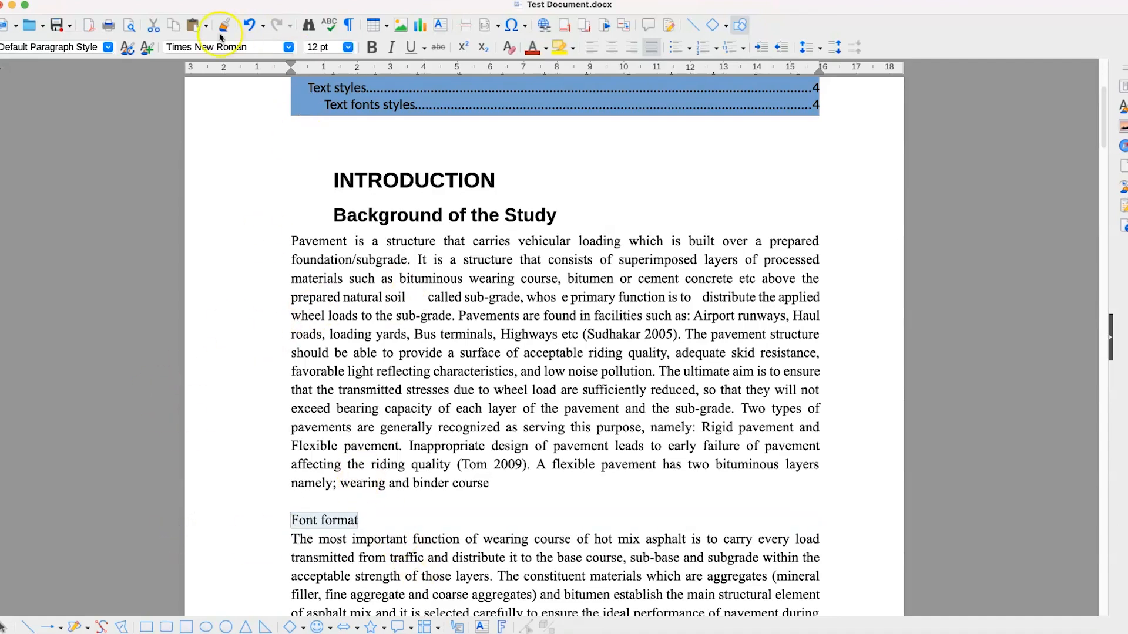
left_click(108, 47)
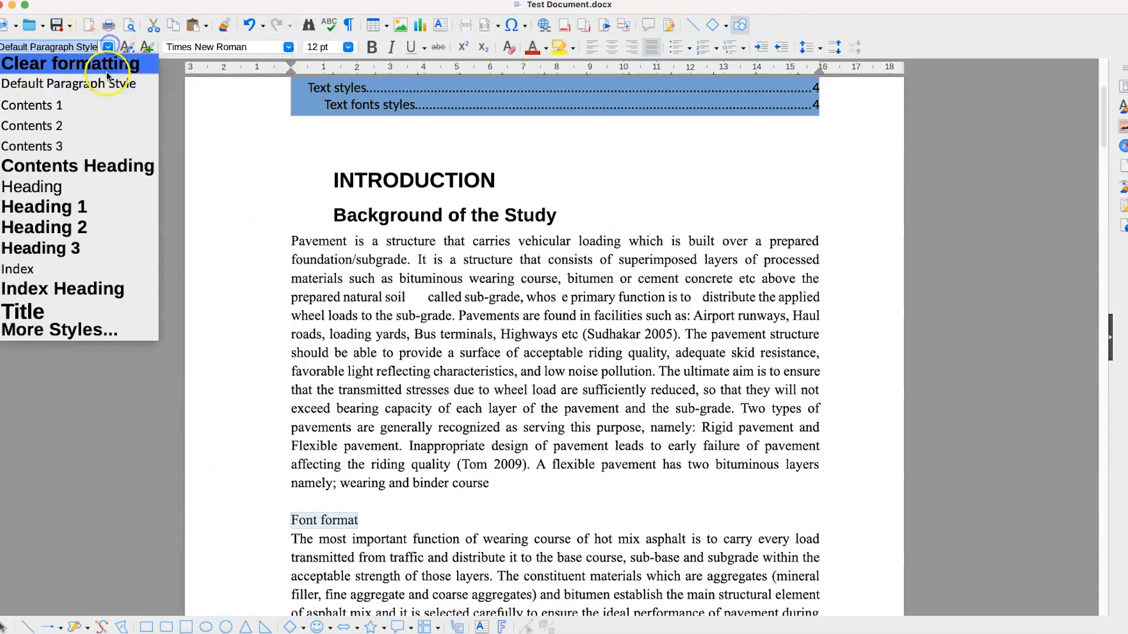
left_click(65, 228)
left_click(574, 315)
Update the table of contents index to include the "Font format" heading
scroll(480, 351, "up", 5)
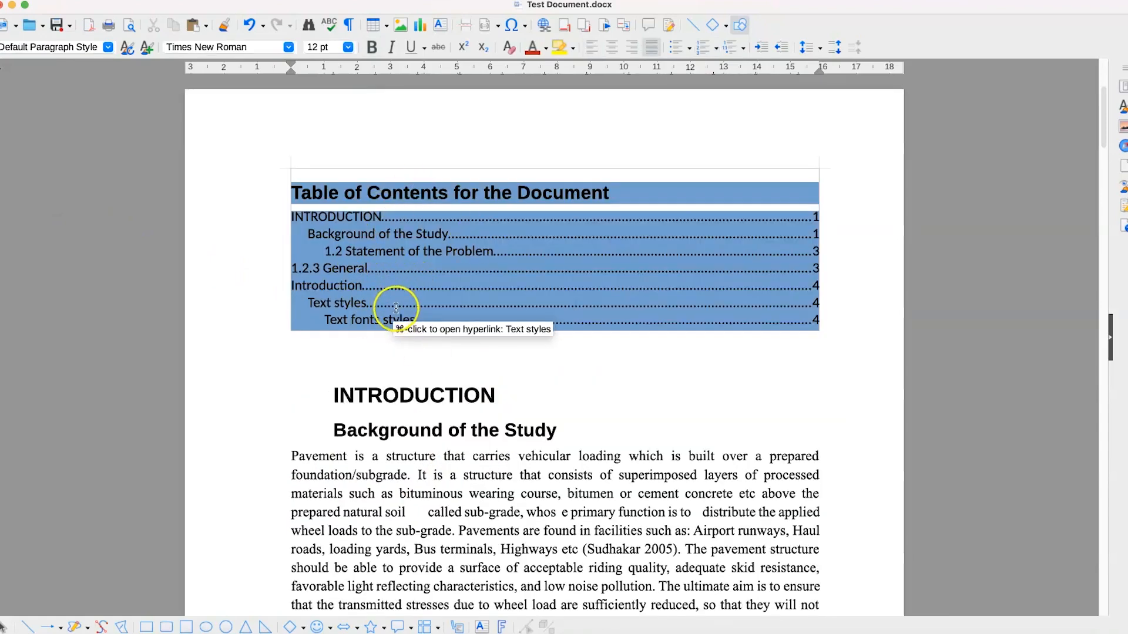
scroll(481, 504, "down", 3)
scroll(481, 504, "down", 10)
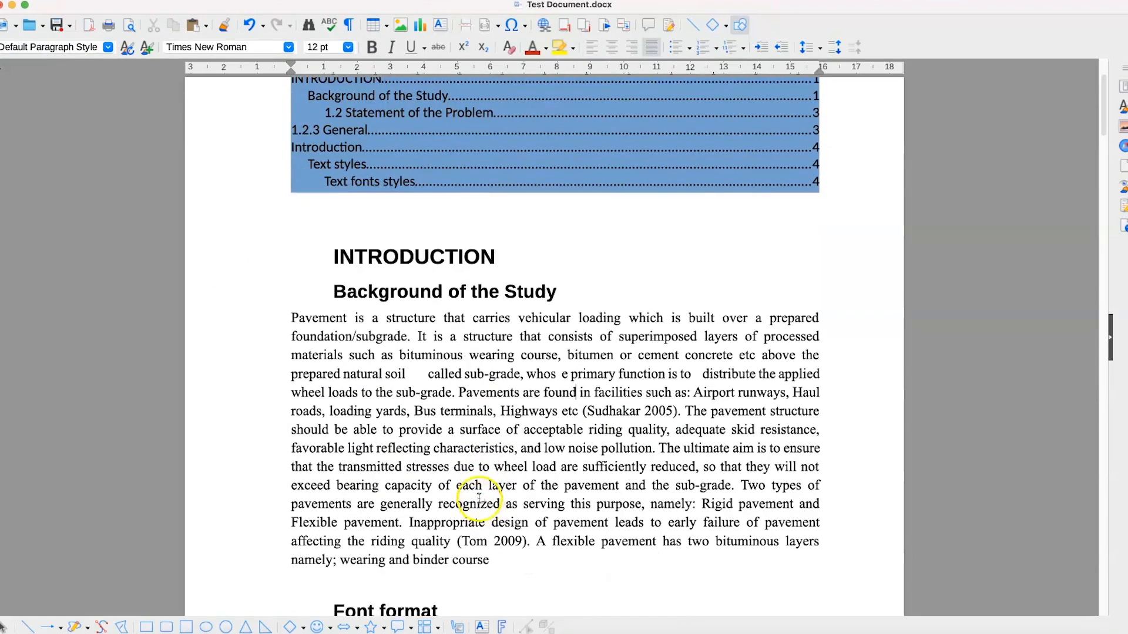
scroll(486, 468, "up", 11)
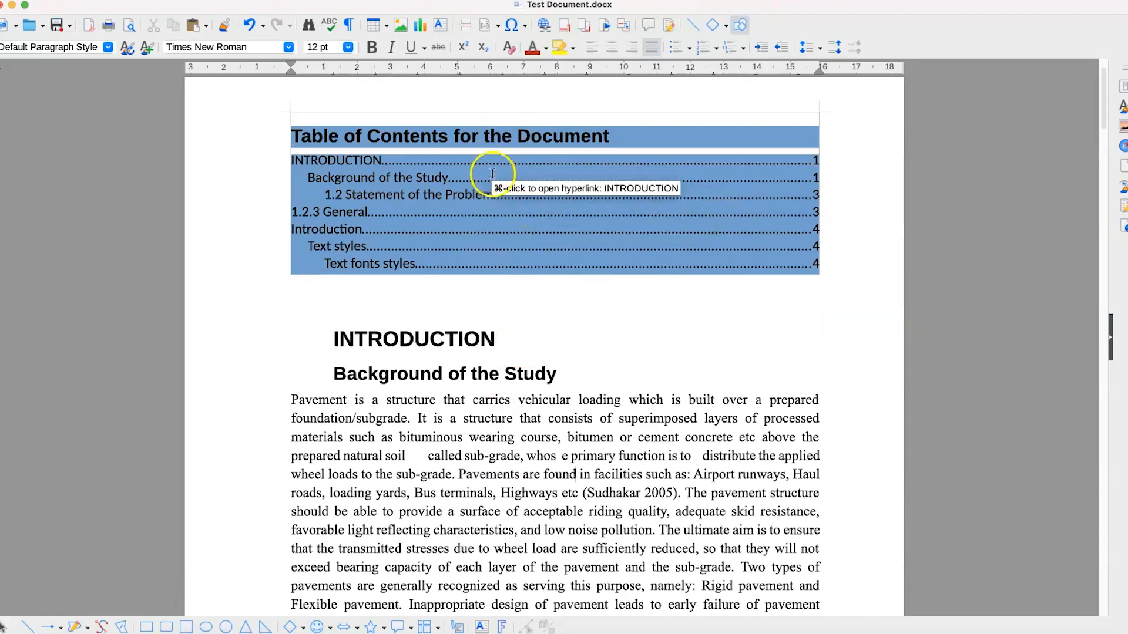
right_click(712, 187)
left_click(759, 216)
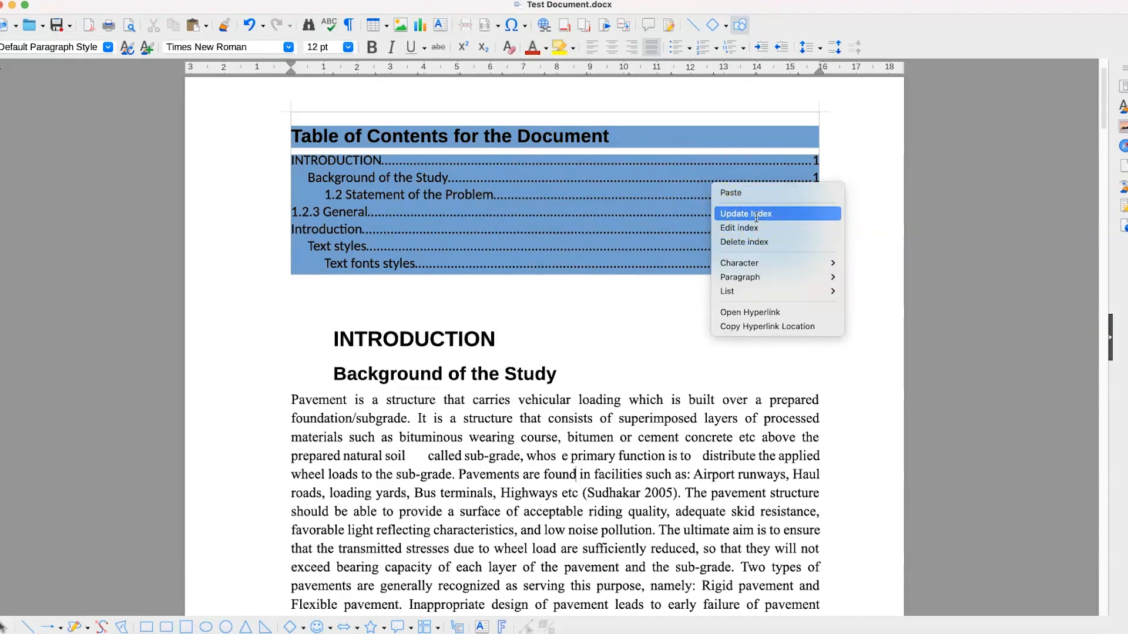
left_click(346, 209)
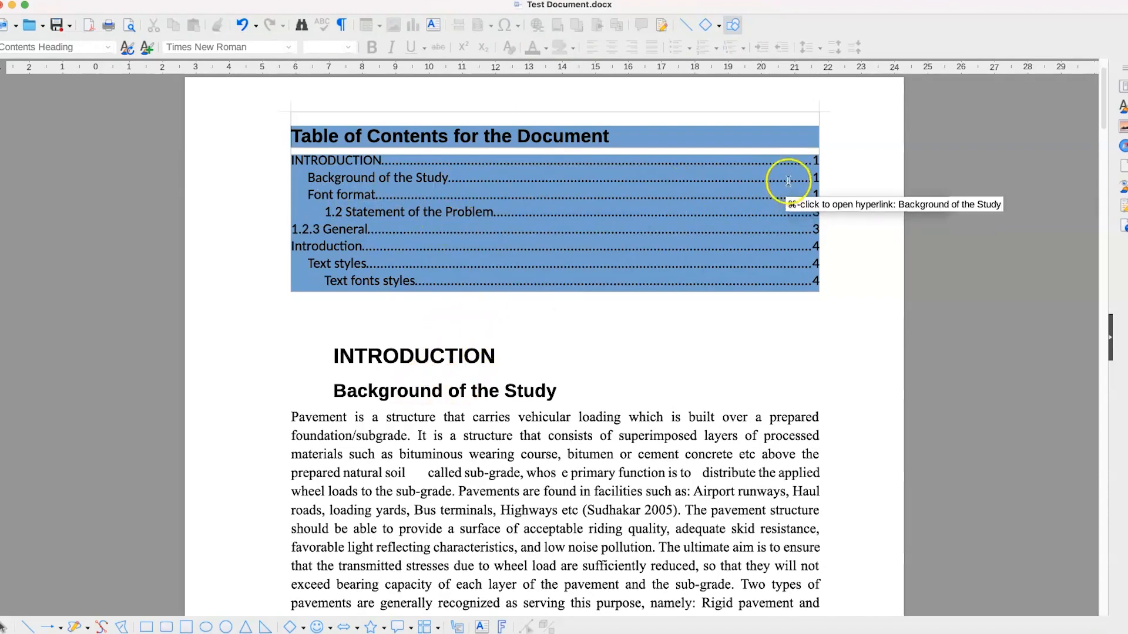
Edit the table of contents index and remove its blue background by setting the background to None
right_click(641, 177)
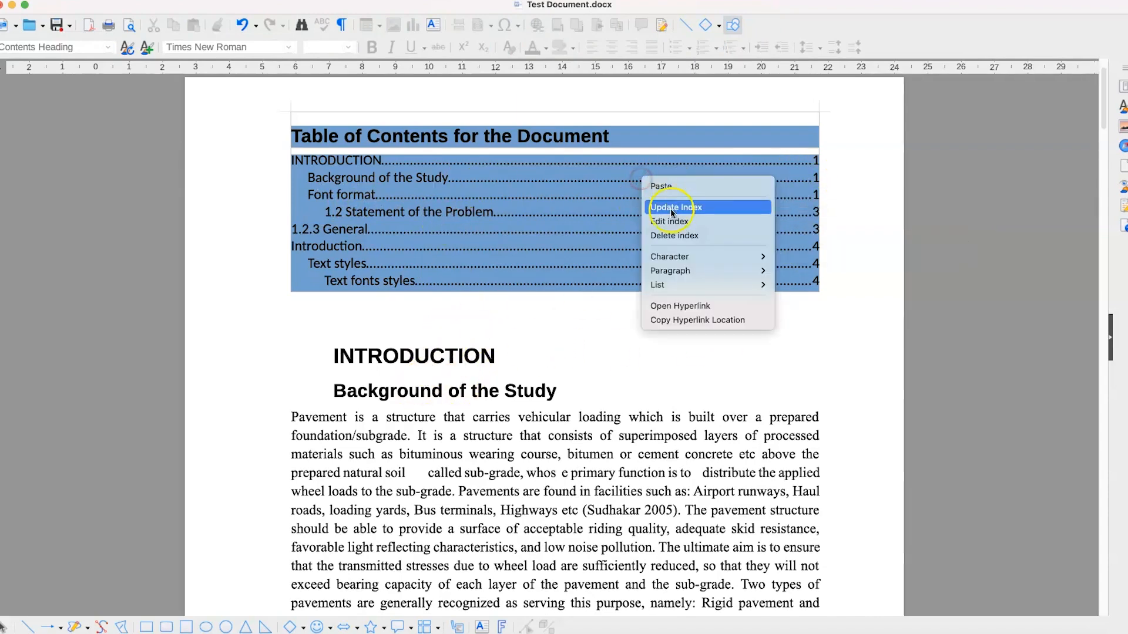
right_click(588, 217)
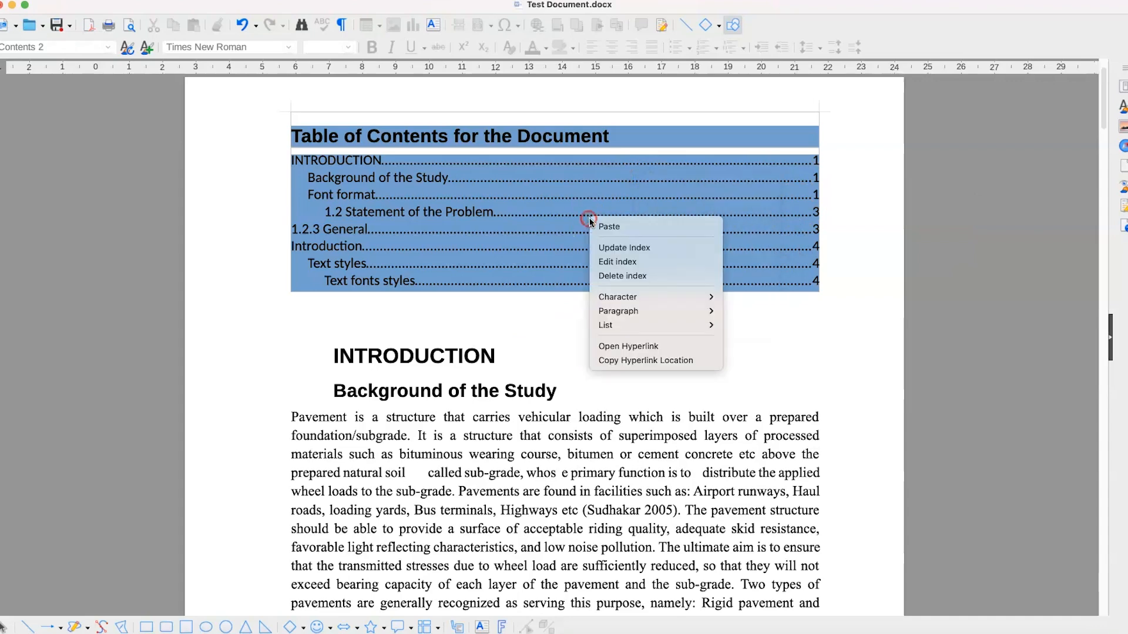
left_click(615, 262)
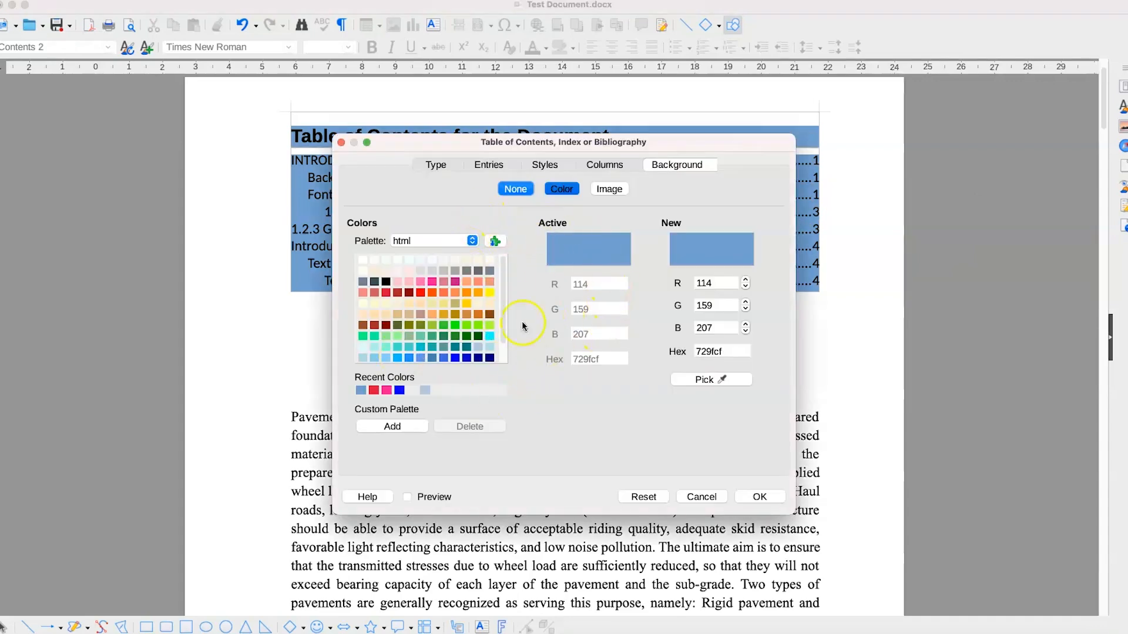
left_click(523, 191)
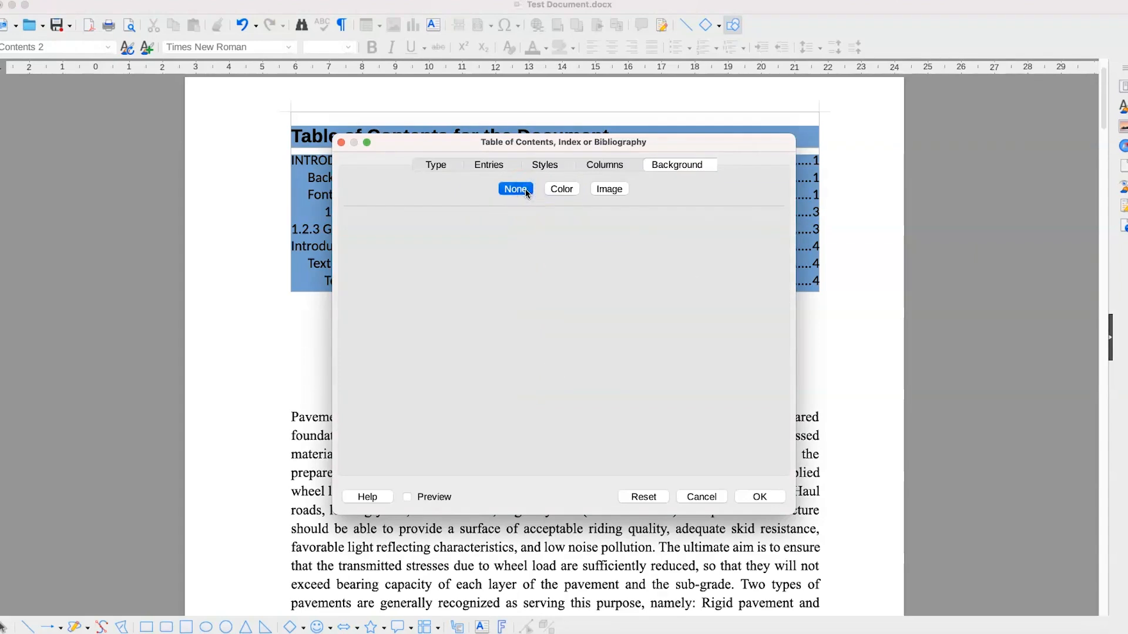
Shorten the index title to "Table of Contents" and apply the changes to the document
left_click(436, 168)
left_click_drag(535, 202, 462, 205)
key("BackSpace")
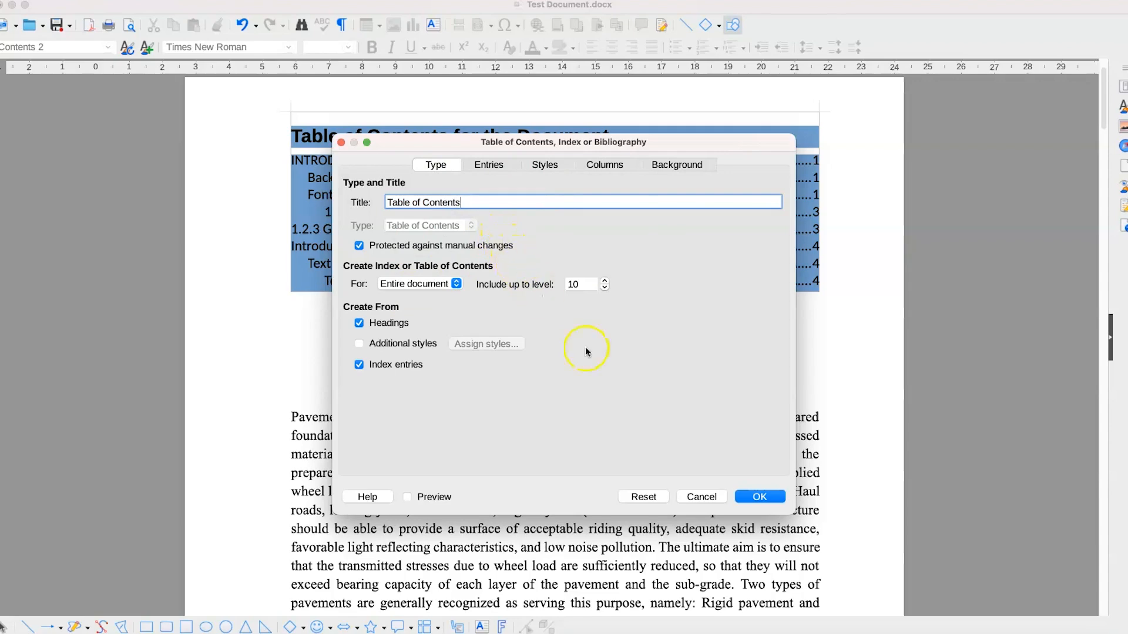
left_click(759, 496)
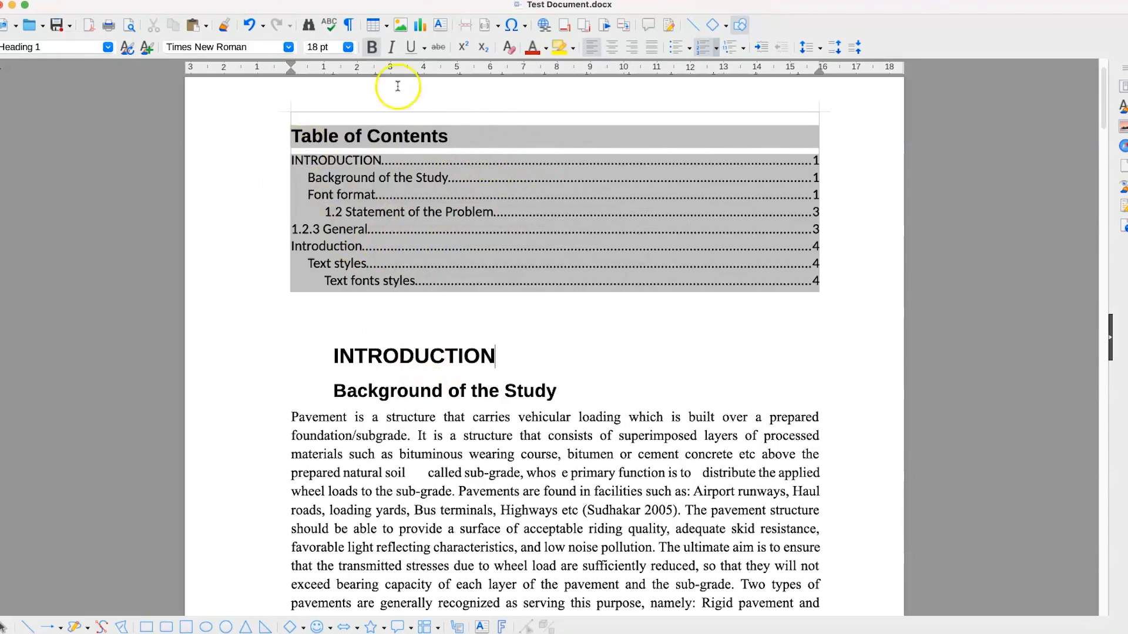
Delete the table of contents index from the start of the document
right_click(453, 205)
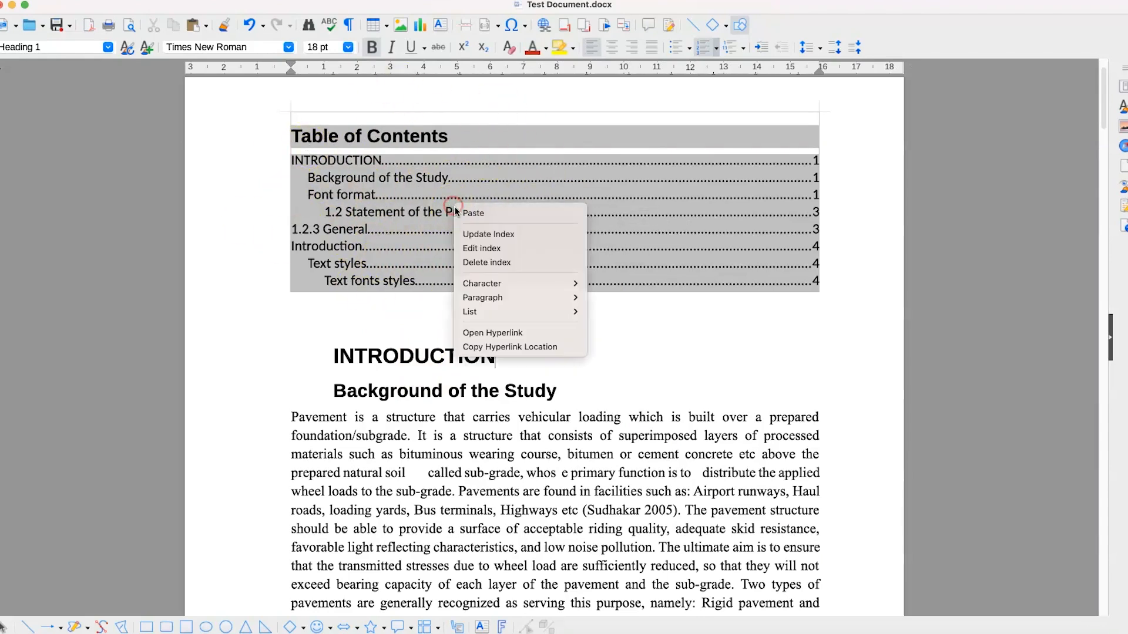
left_click(509, 263)
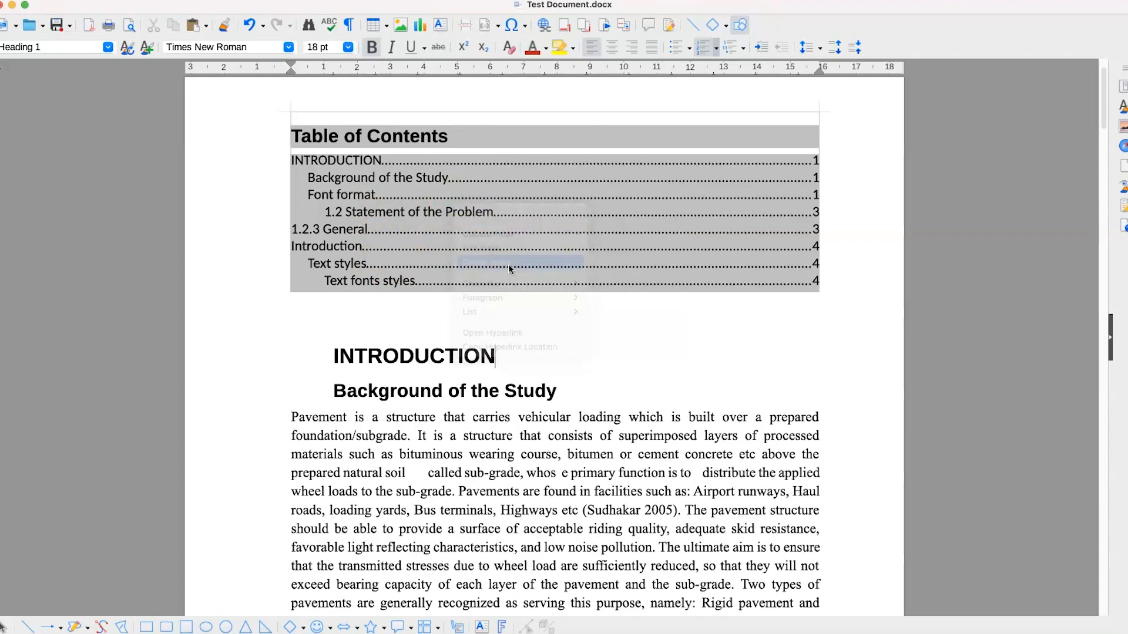